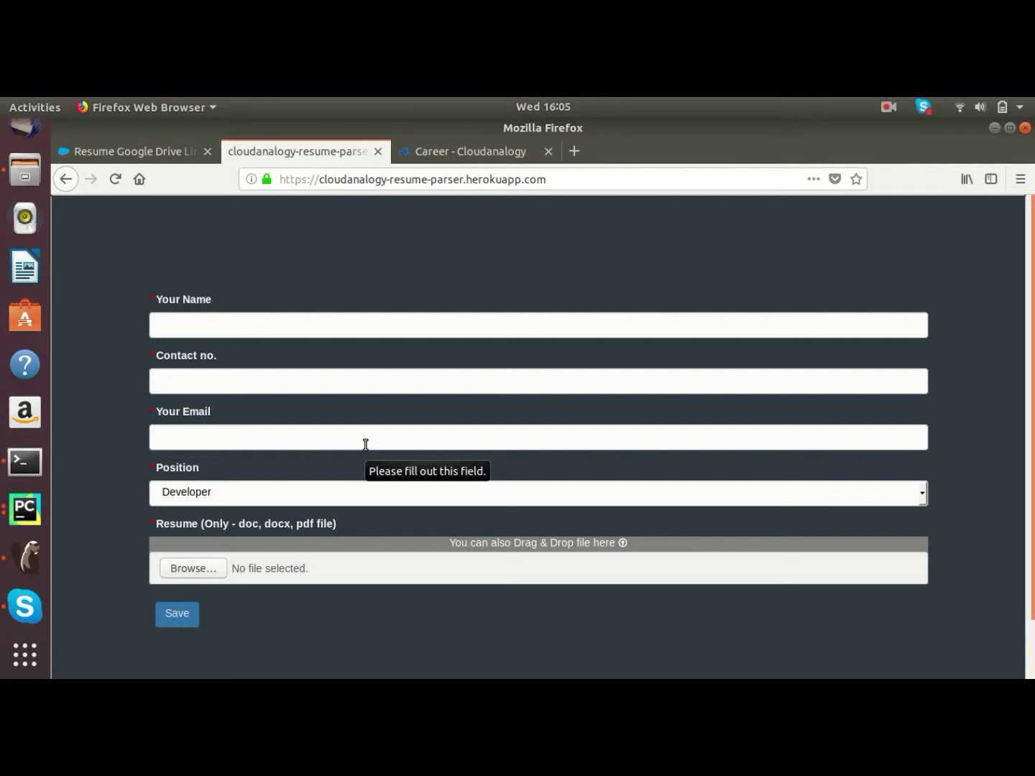
scroll(518, 555, down, 2)
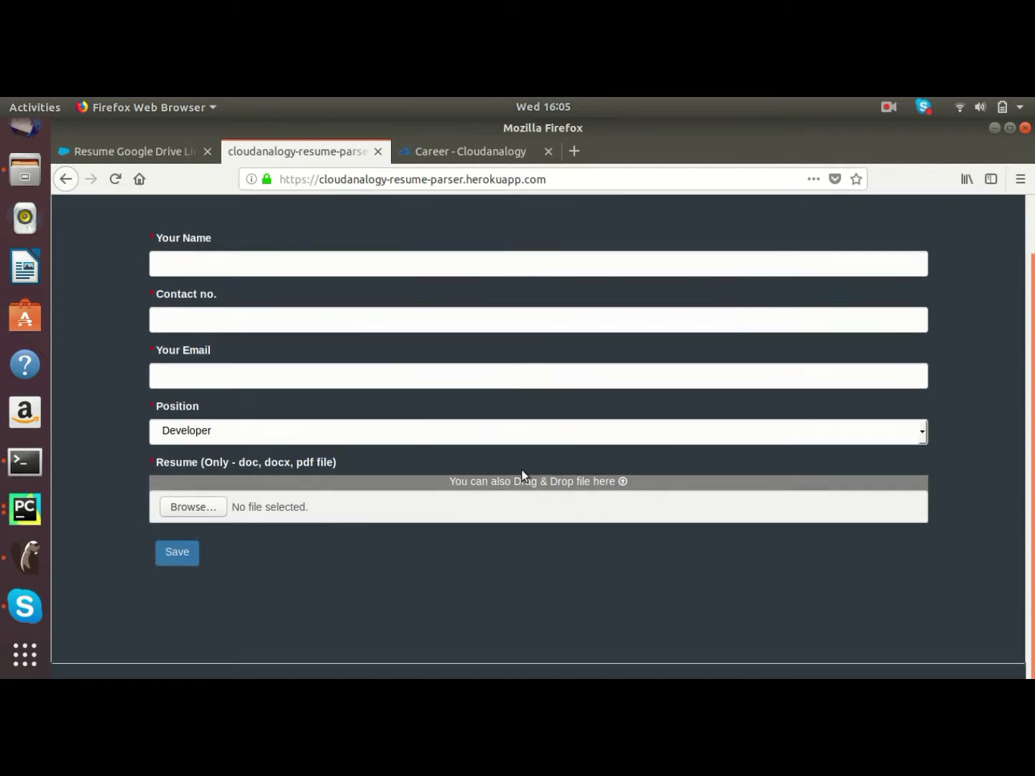
scroll(518, 532, up, 2)
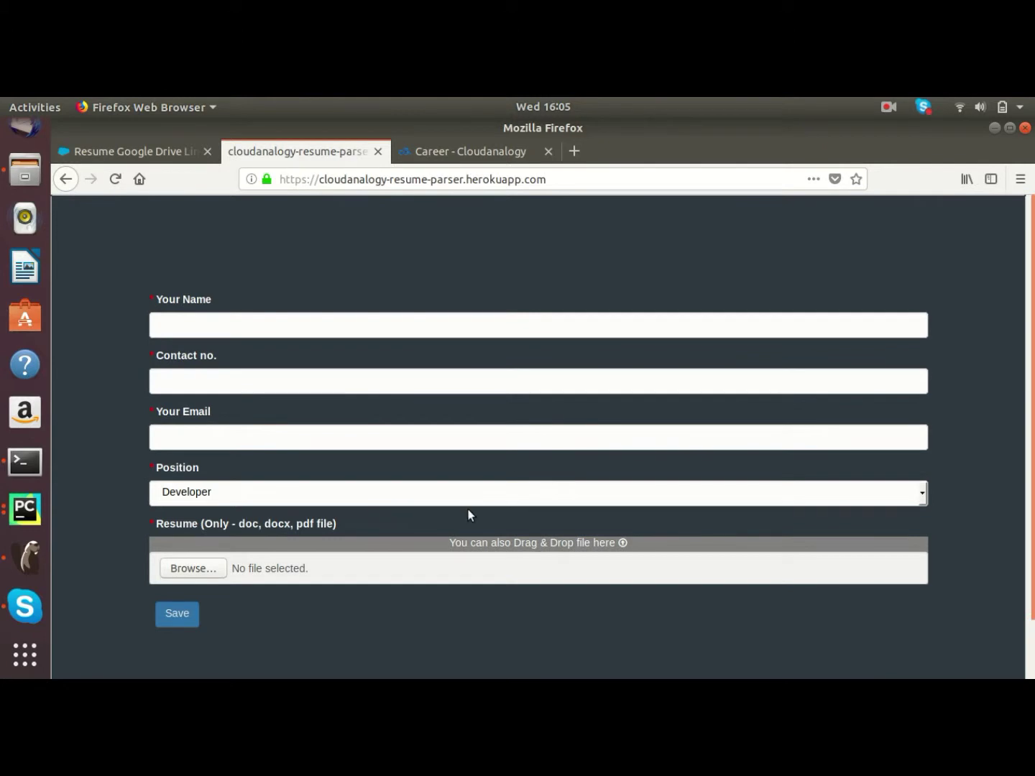
scroll(410, 403, down, 2)
- Fill the applicant's name, contact number and autofilled email on the Cloudanalogy career form
click(438, 154)
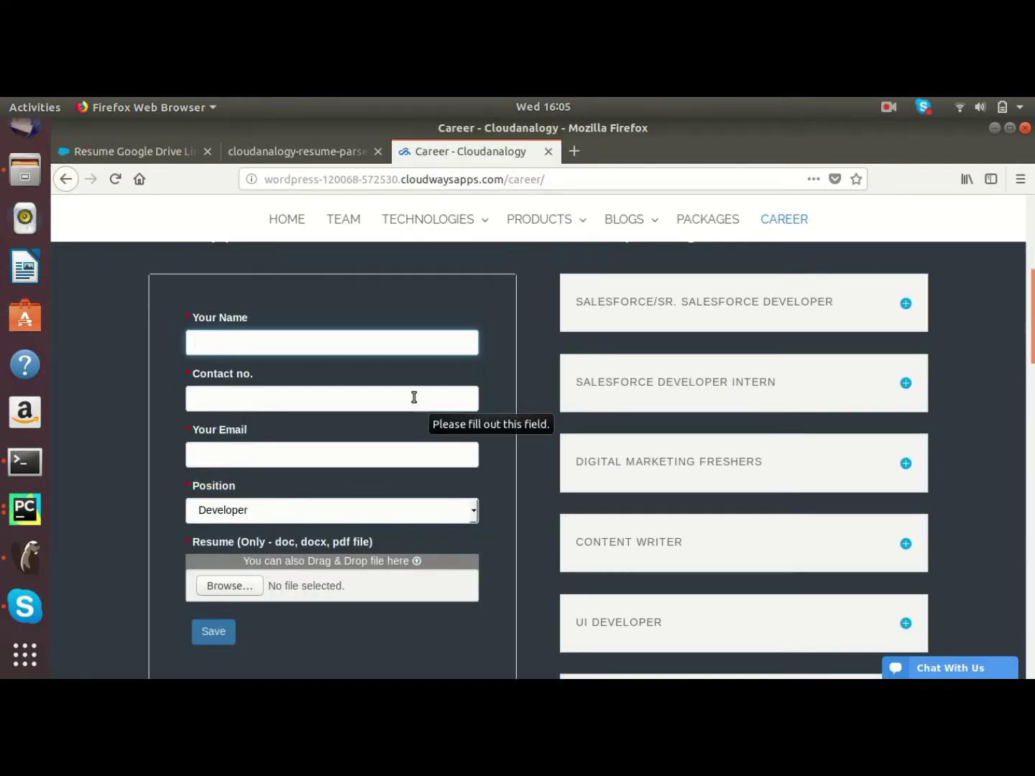
scroll(404, 453, down, 5)
scroll(370, 541, up, 6)
click(274, 395)
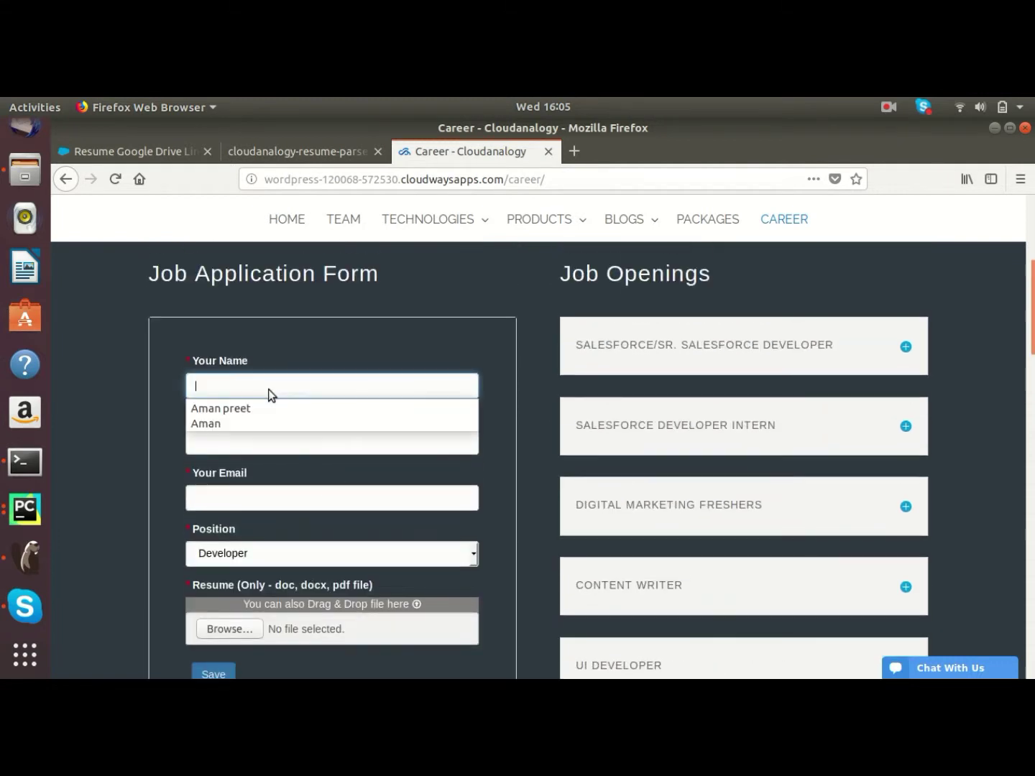
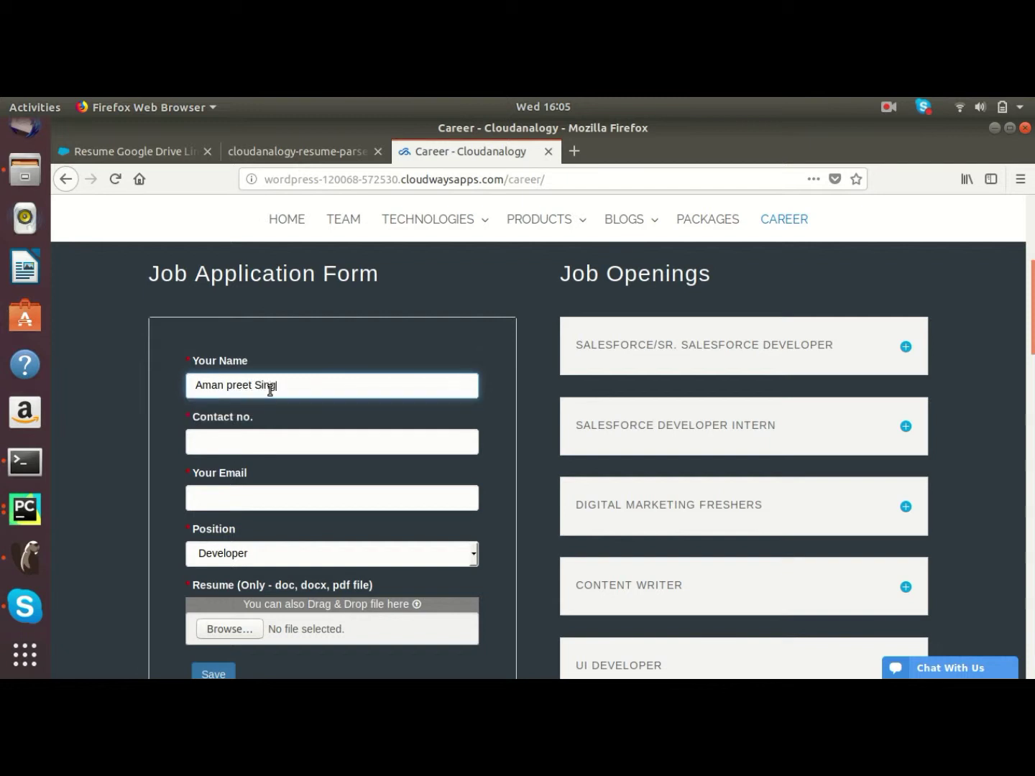
click(267, 446)
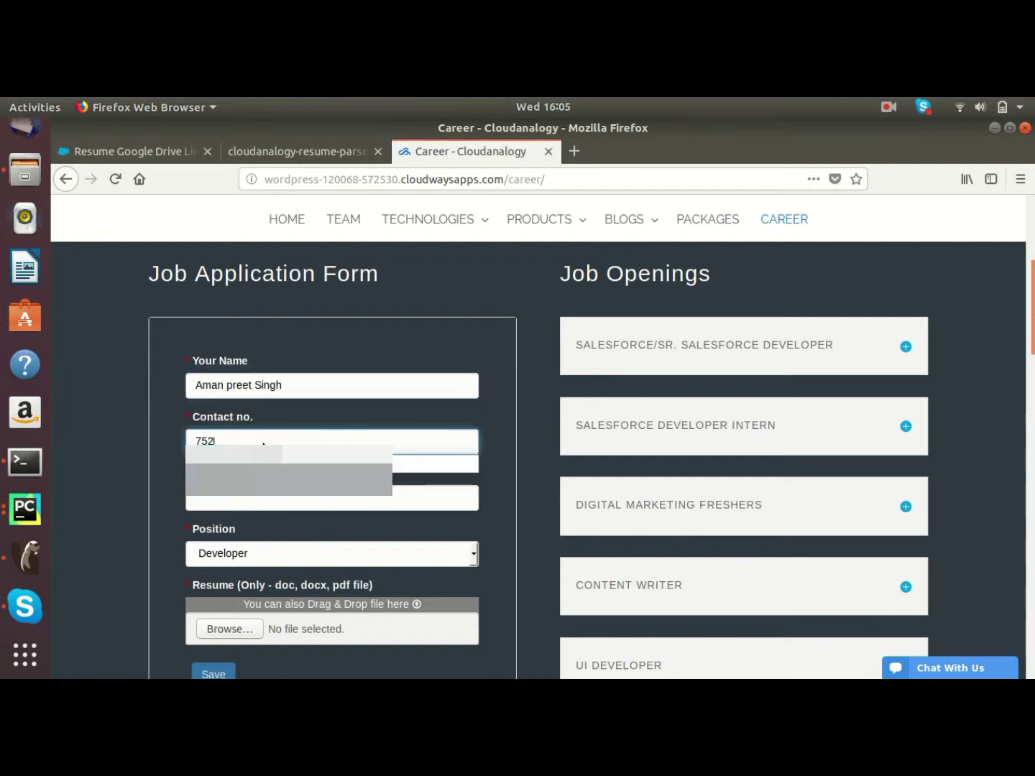
click(294, 495)
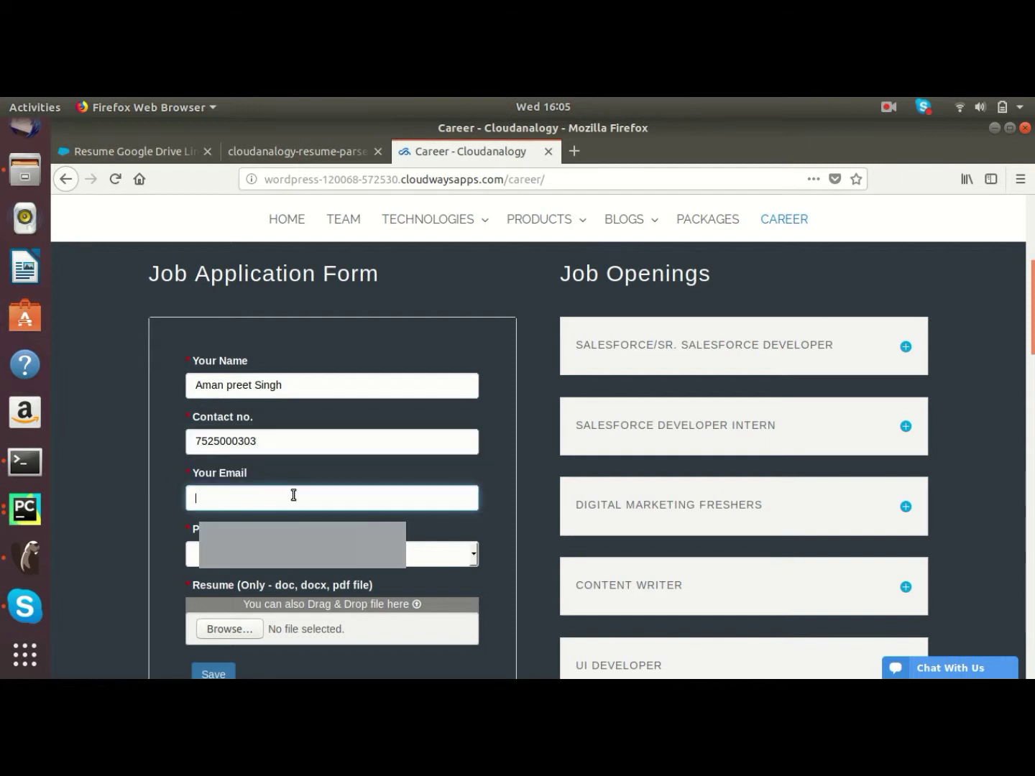
text(aman)
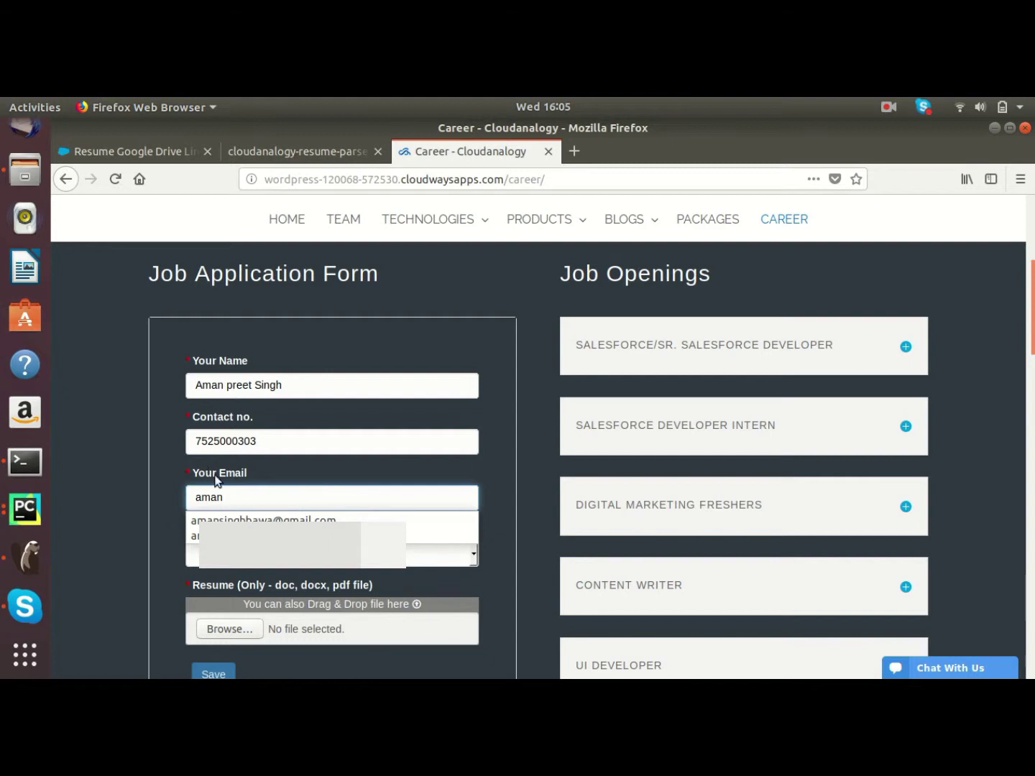
click(235, 521)
- Choose Content Writer as the position applied for
click(249, 556)
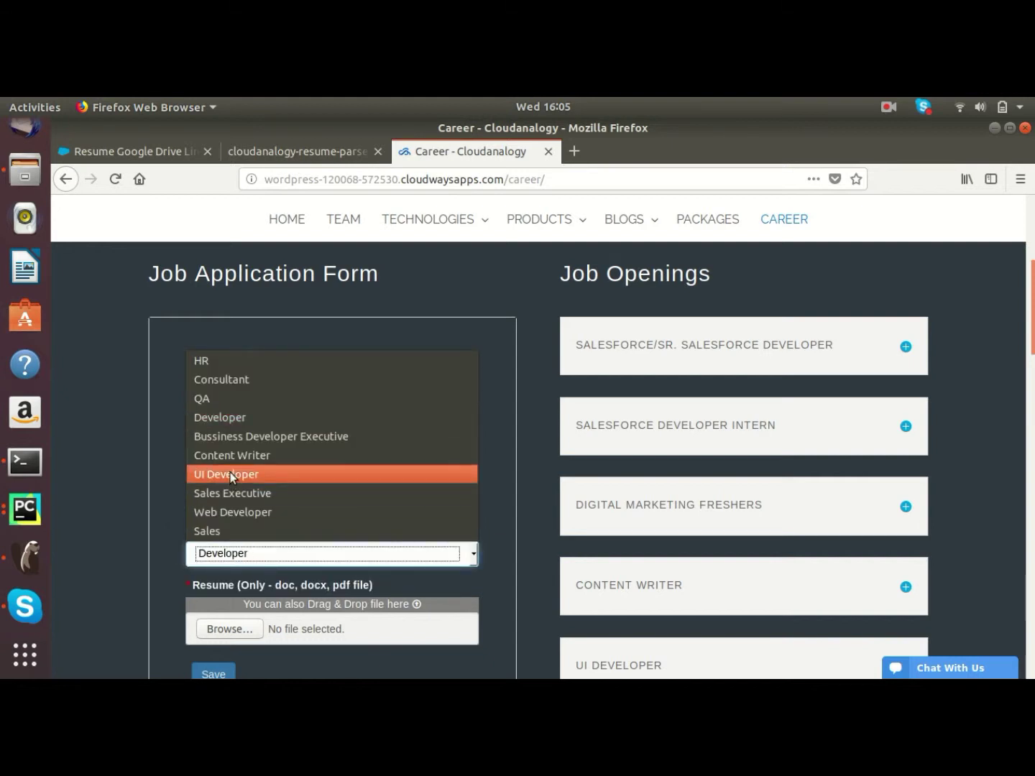
click(241, 456)
scroll(365, 491, down, 5)
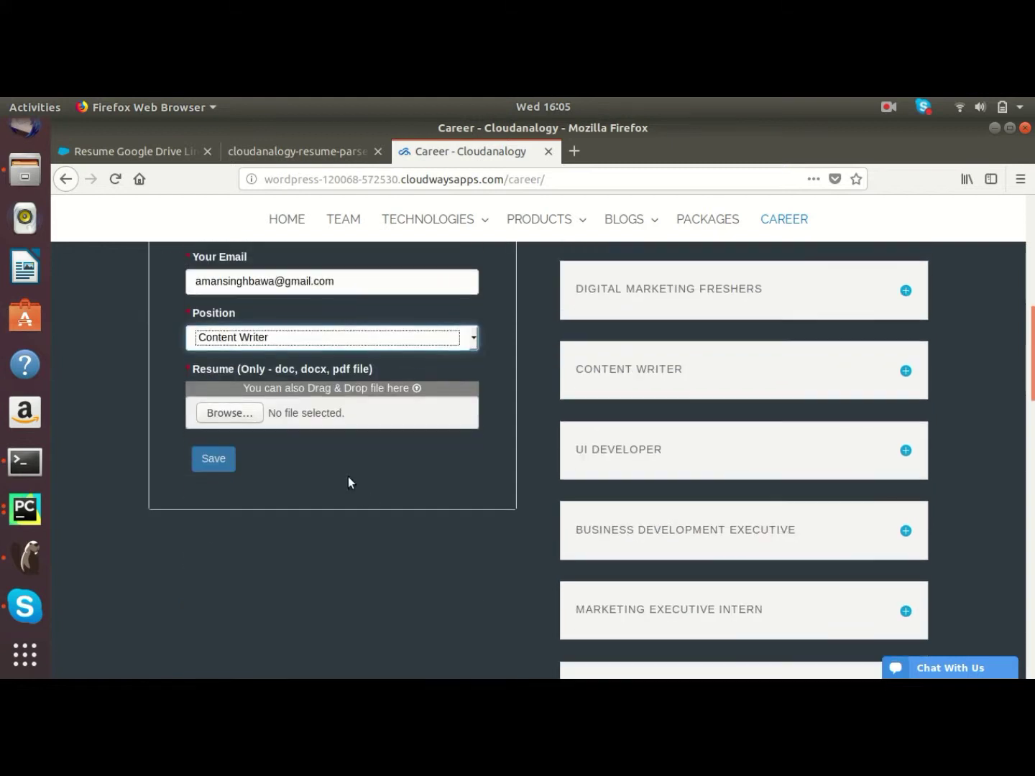
- Attach CV (1).pdf from Downloads as the resume
click(229, 412)
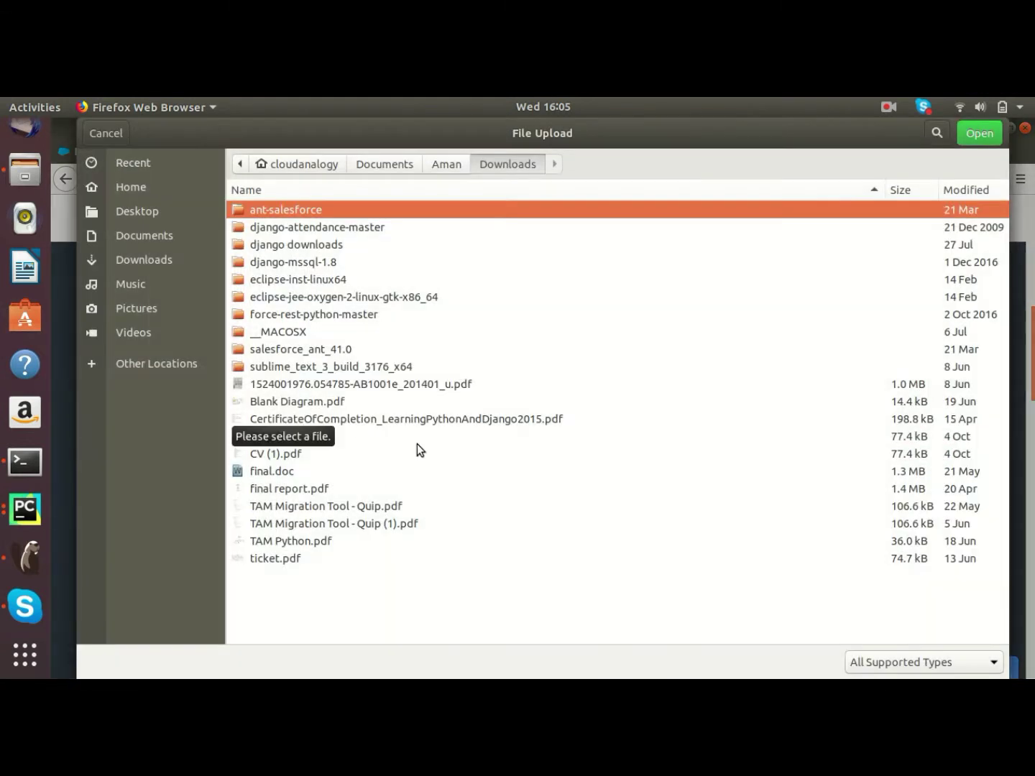
double_click(375, 450)
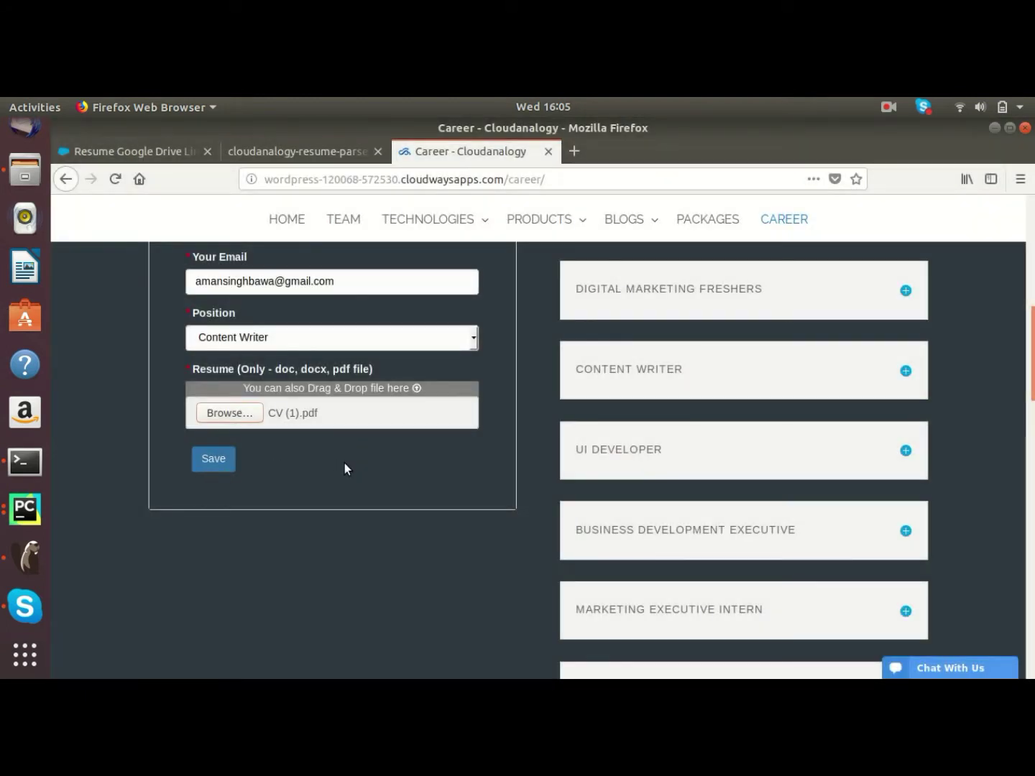
scroll(345, 468, up, 2)
scroll(270, 520, down, 2)
- Submit the completed job application
click(212, 462)
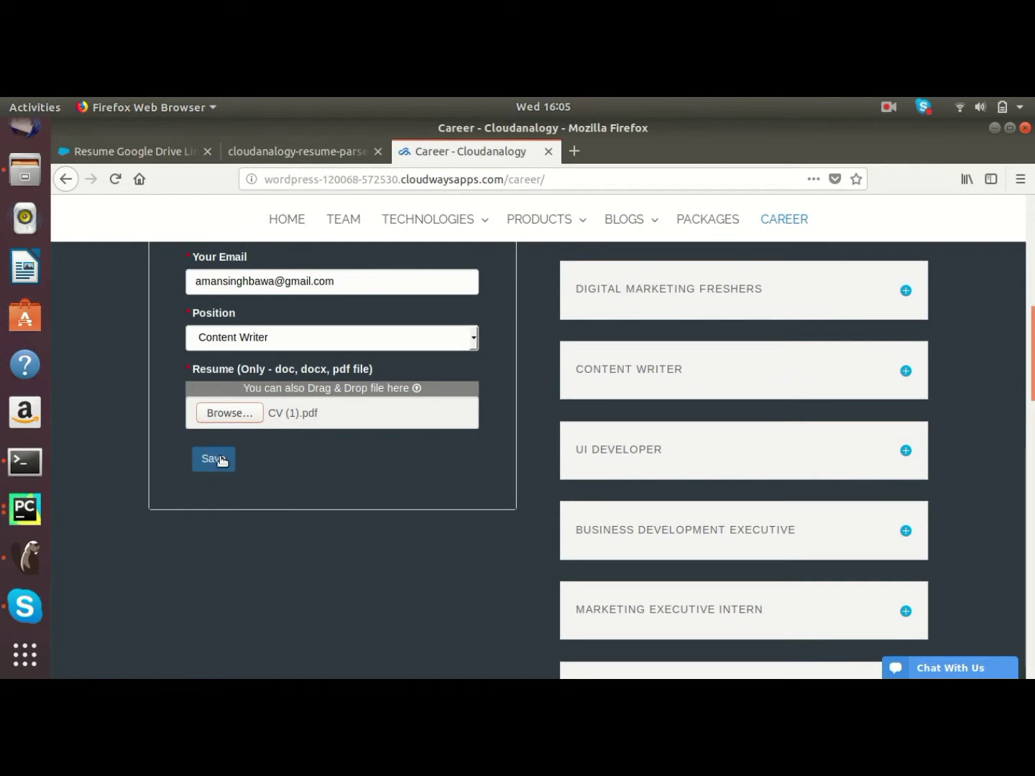
scroll(335, 529, down, 3)
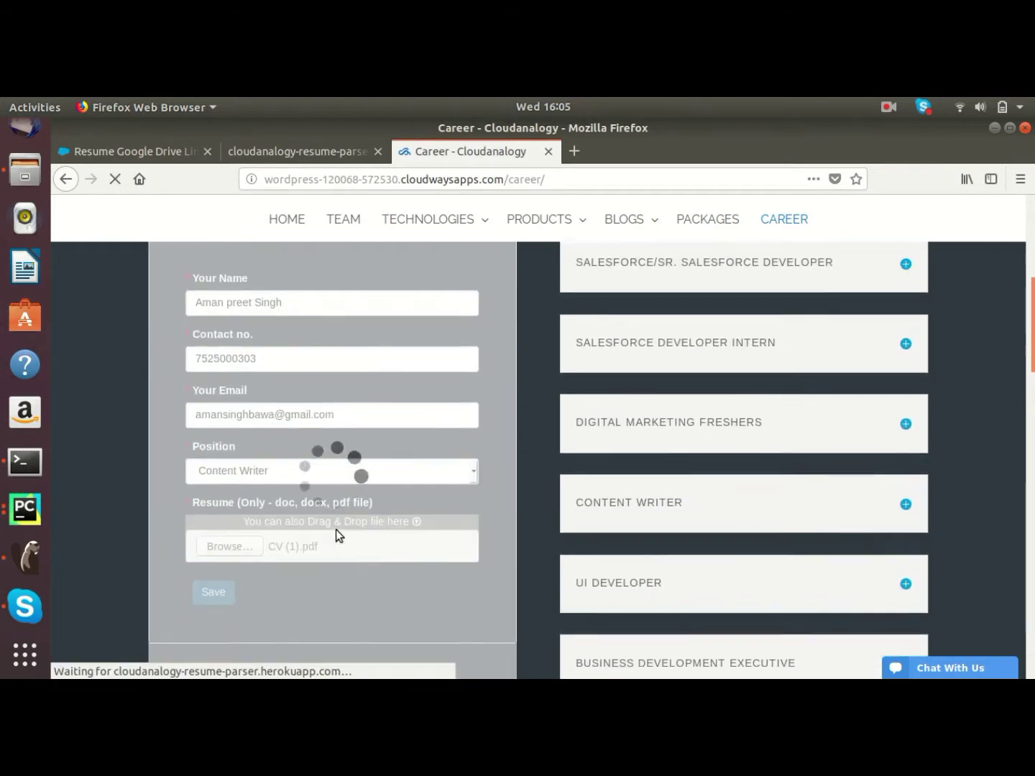
scroll(335, 530, up, 1)
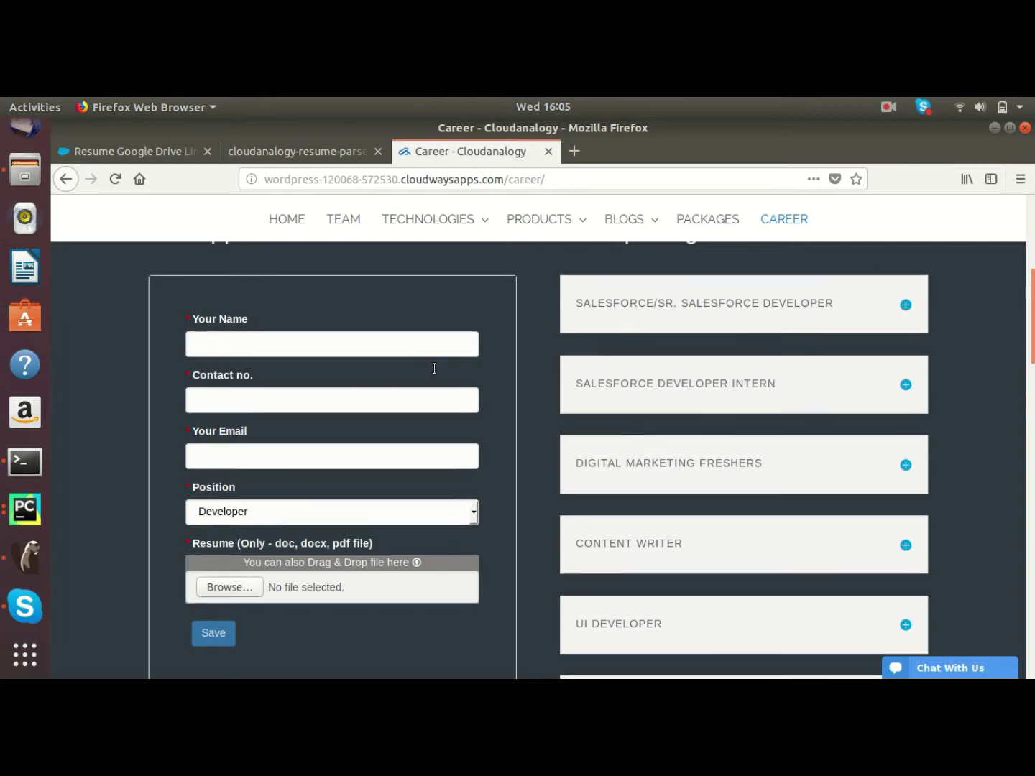
scroll(445, 356, up, 4)
scroll(458, 404, up, 3)
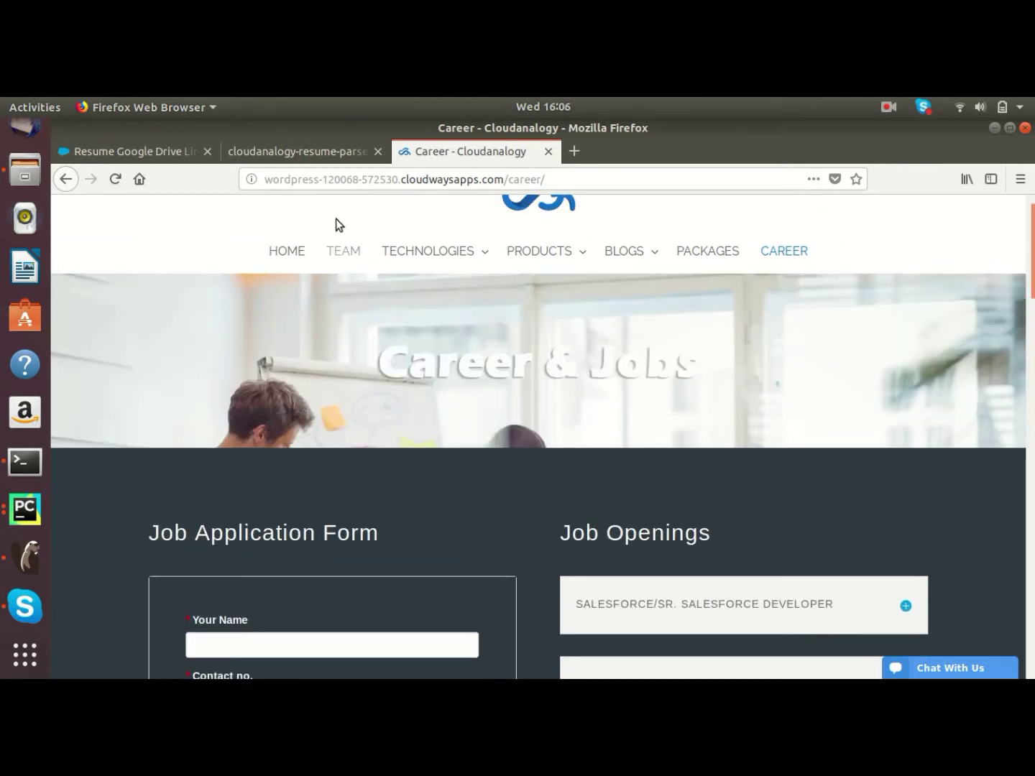
- Reload the Resume Google Drive Links list in Salesforce and show the new record R-0156
click(155, 153)
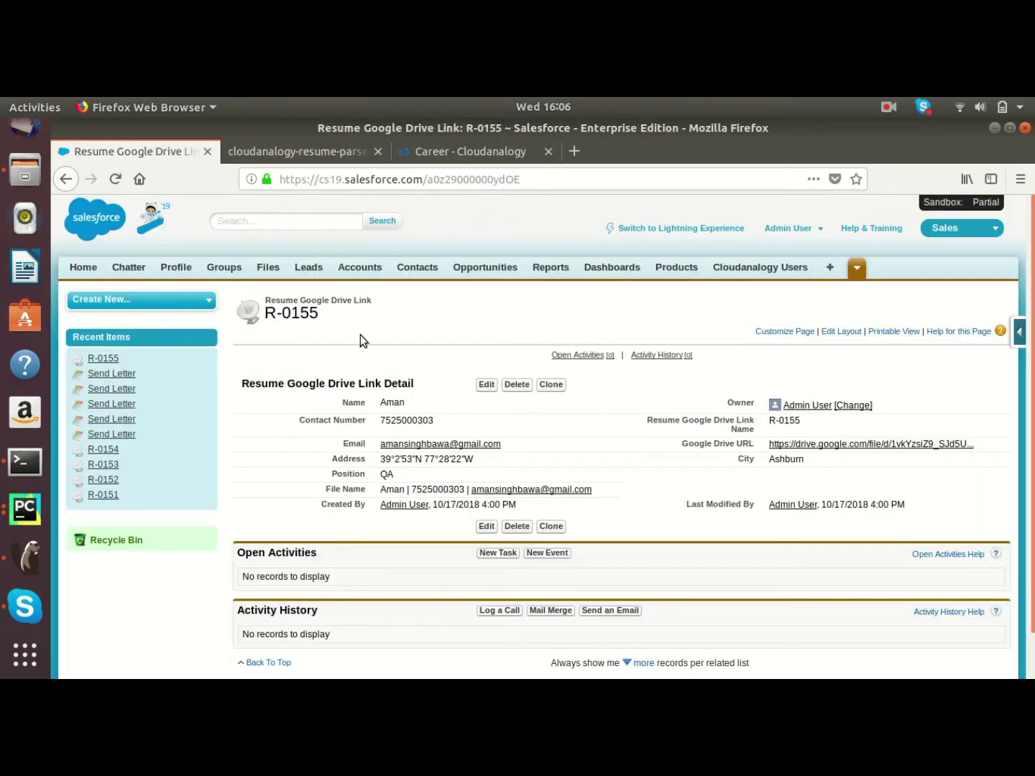
click(68, 180)
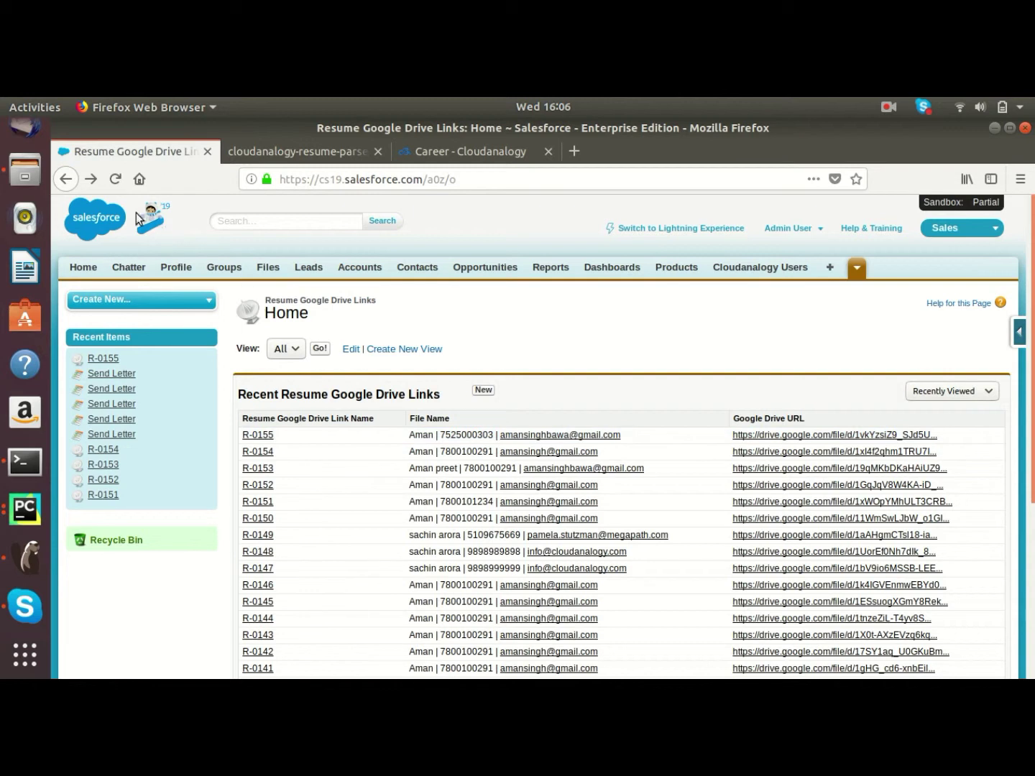
click(114, 178)
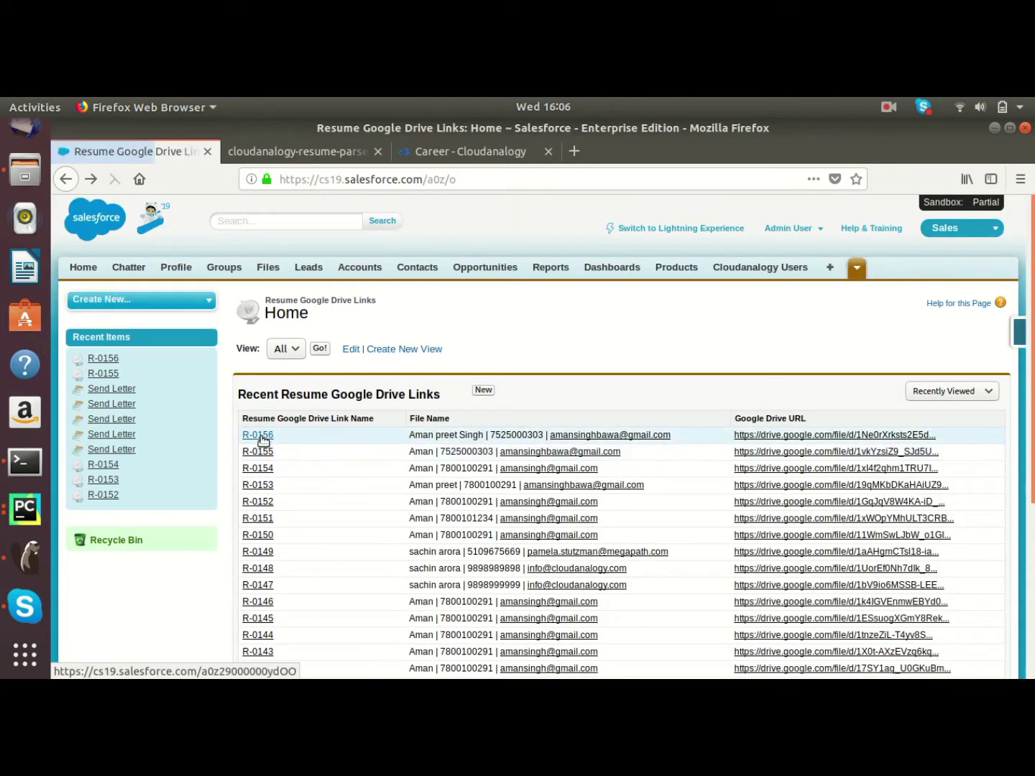
click(258, 436)
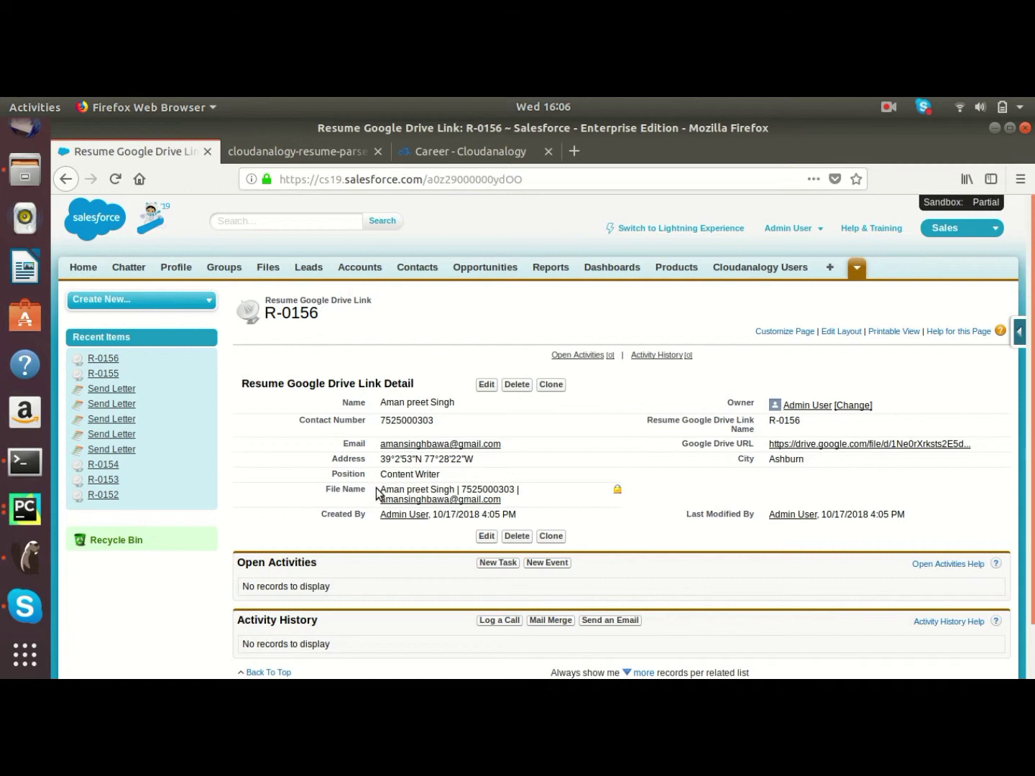
- Highlight and release the File Name text of record R-0156
drag(376, 489, 491, 512)
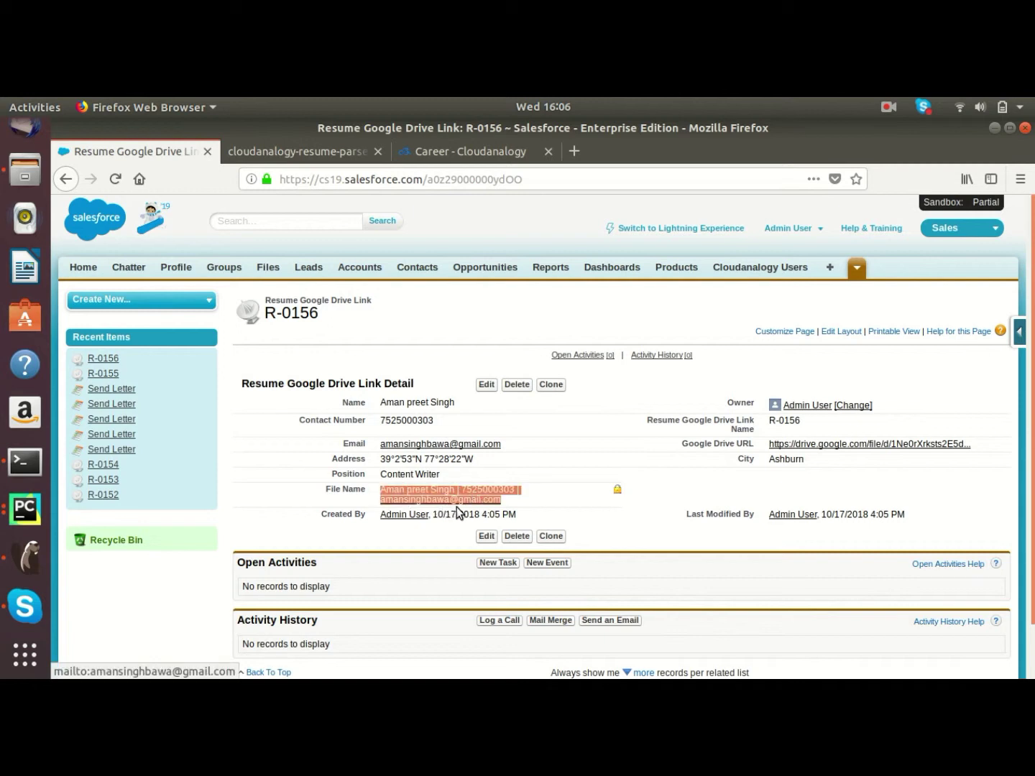
click(520, 497)
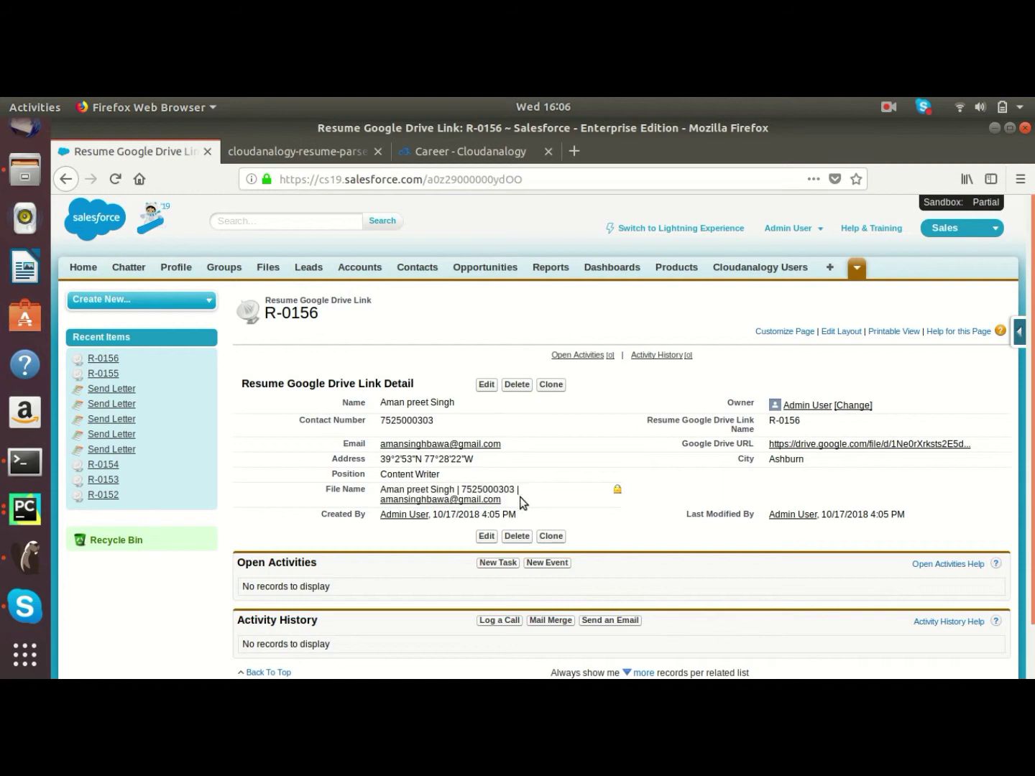
- View the uploaded resume PDF via its Google Drive link, then return to record R-0156
click(833, 447)
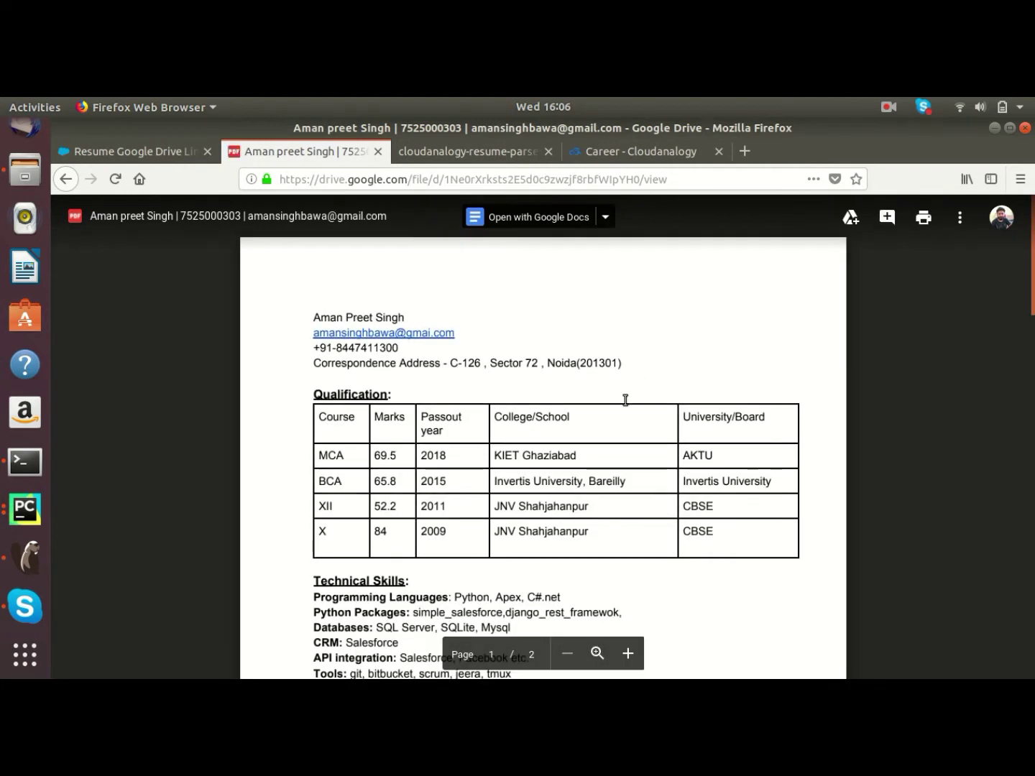
scroll(625, 399, down, 3)
scroll(577, 397, down, 3)
scroll(559, 381, down, 3)
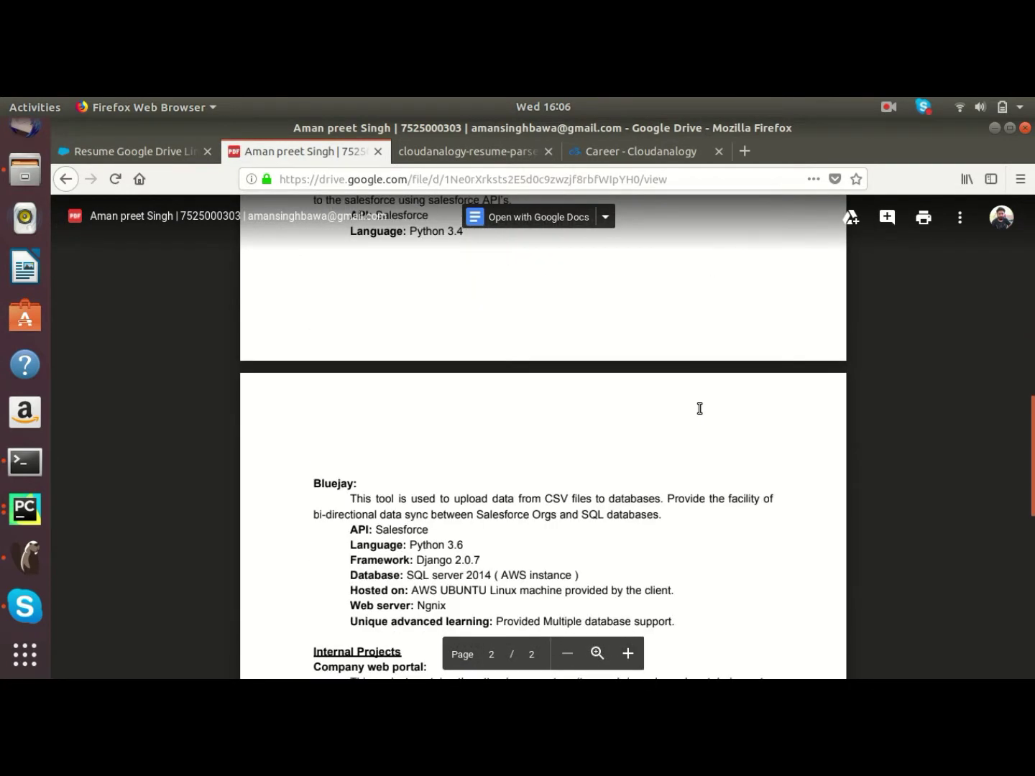
scroll(702, 409, up, 3)
scroll(702, 401, up, 2)
scroll(701, 394, up, 5)
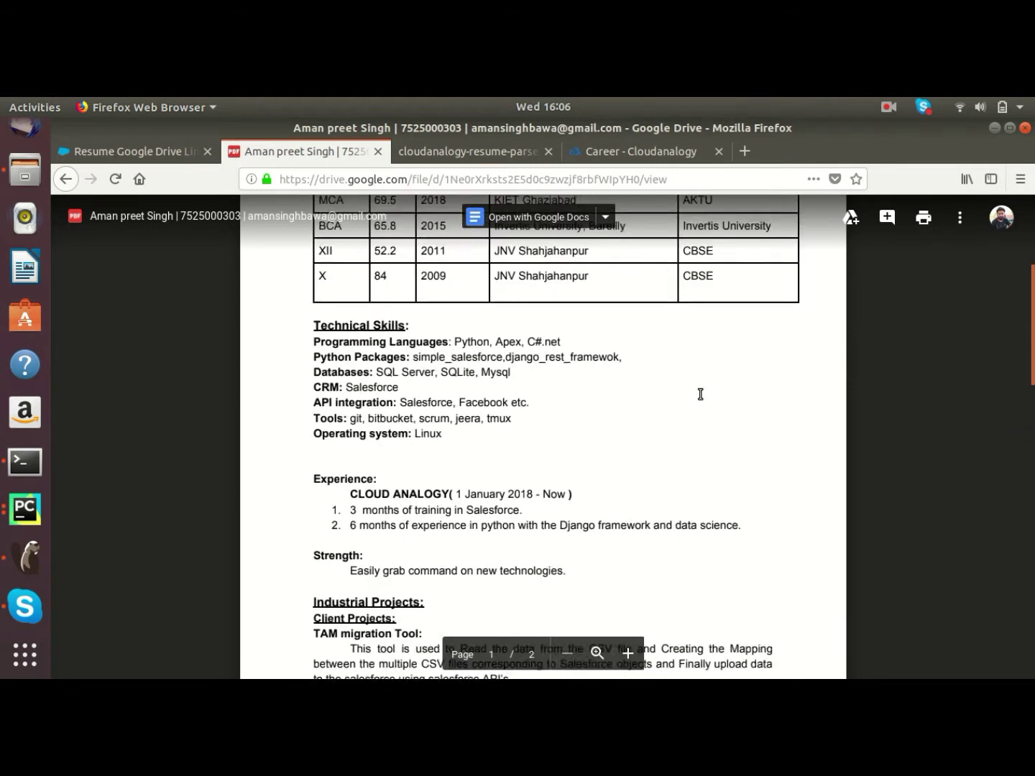
scroll(701, 393, up, 1)
scroll(698, 394, up, 3)
scroll(712, 409, up, 2)
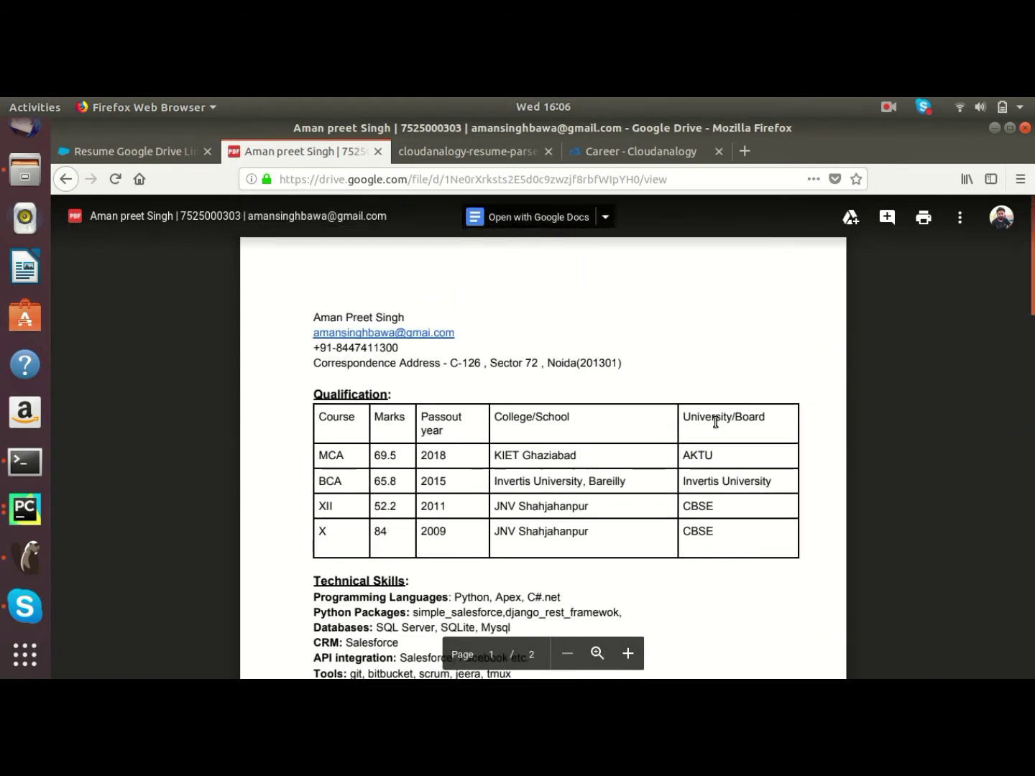
scroll(701, 445, down, 3)
scroll(672, 478, down, 3)
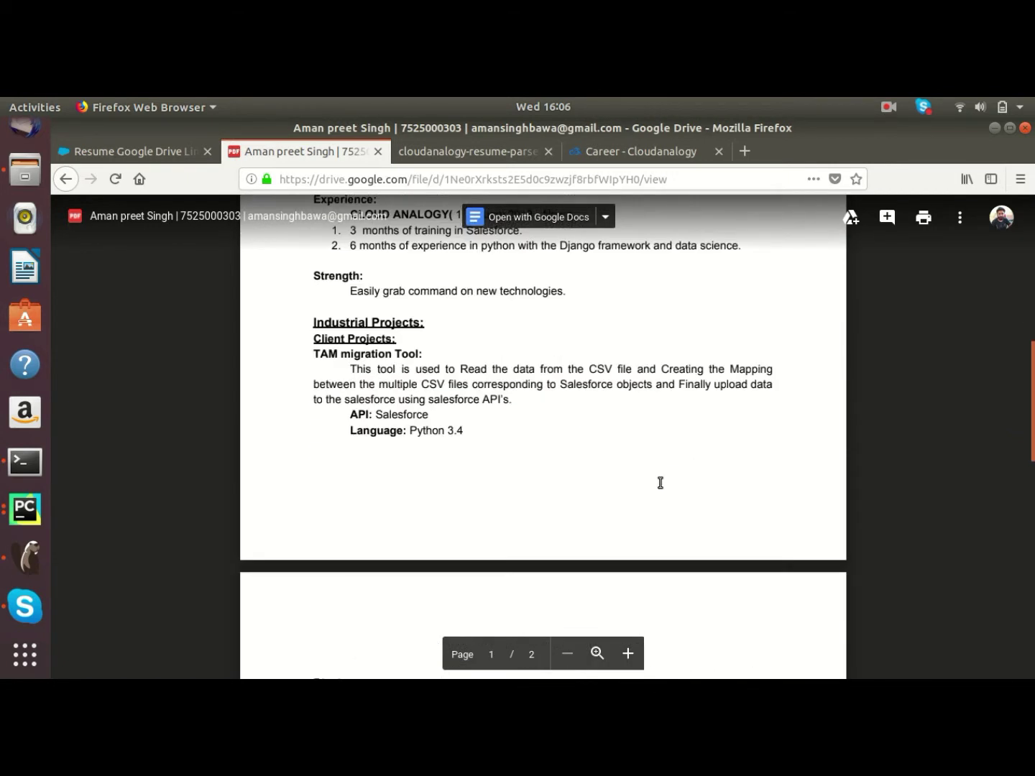
scroll(526, 501, down, 3)
scroll(340, 388, down, 1)
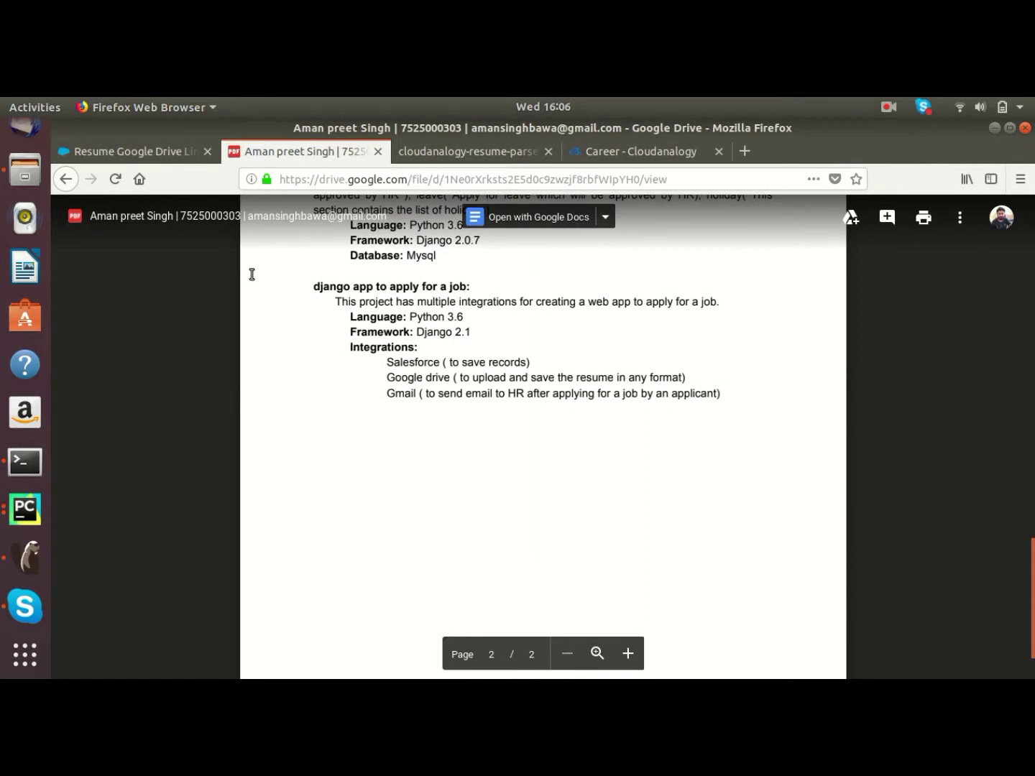
click(137, 151)
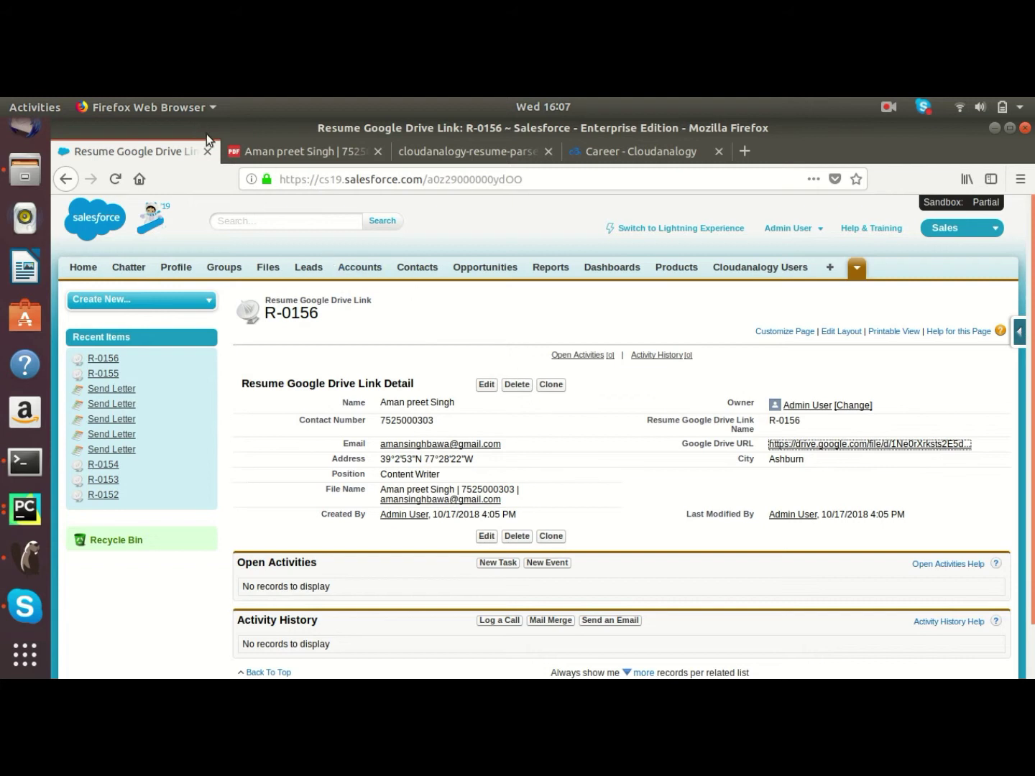
- Pass through the PDF and resume-parser tabs back to the Cloudanalogy careers page
click(264, 155)
click(510, 158)
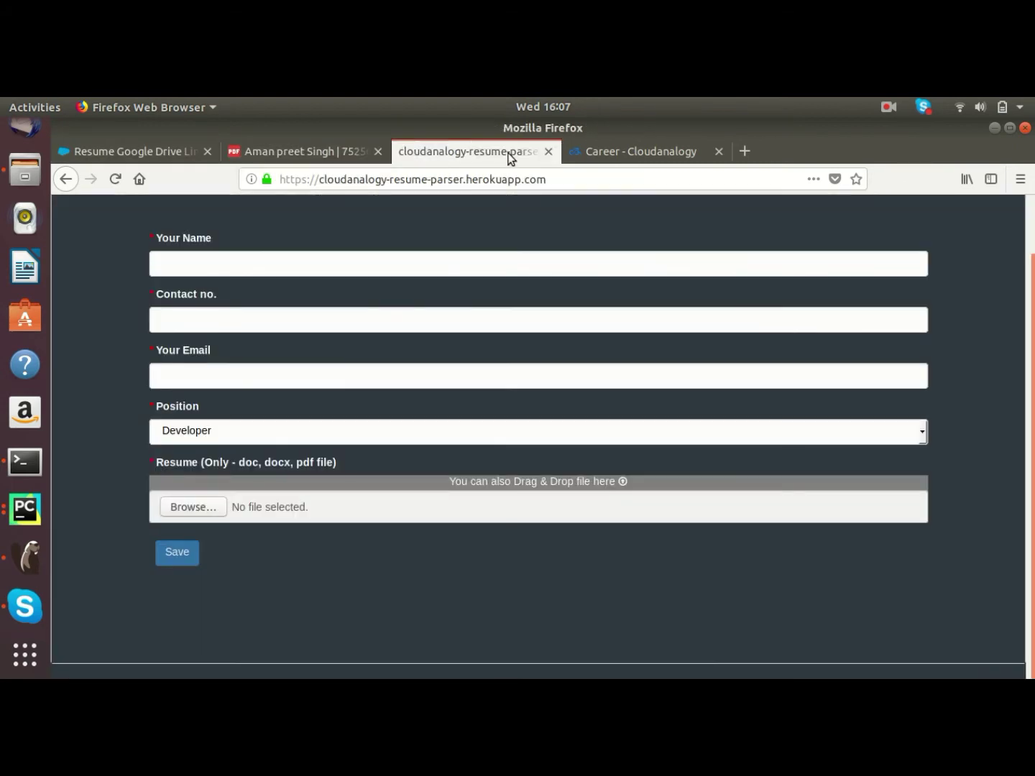
scroll(485, 312, up, 2)
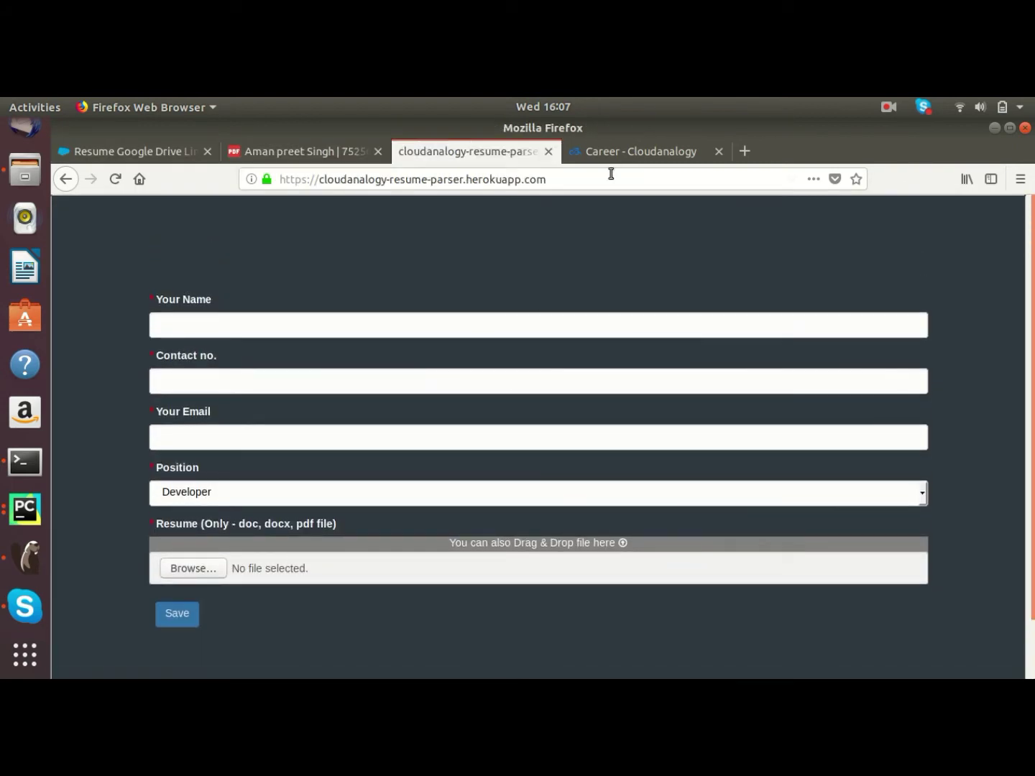
click(615, 158)
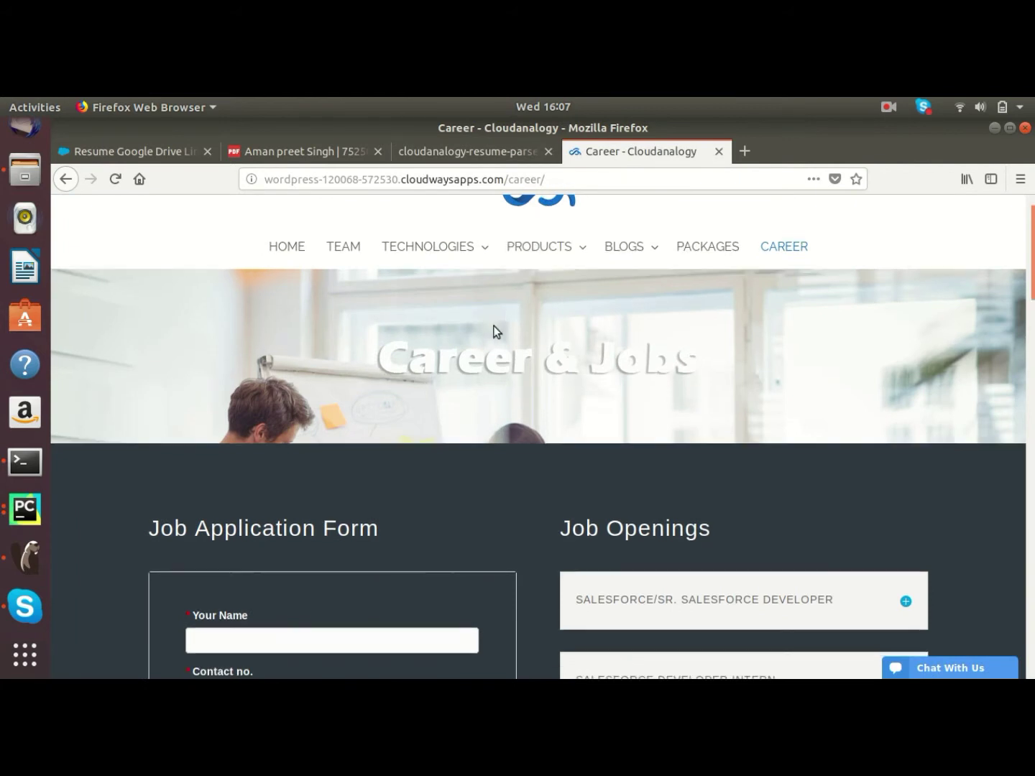
scroll(458, 374, down, 5)
scroll(455, 368, down, 3)
scroll(454, 450, up, 2)
scroll(455, 450, up, 3)
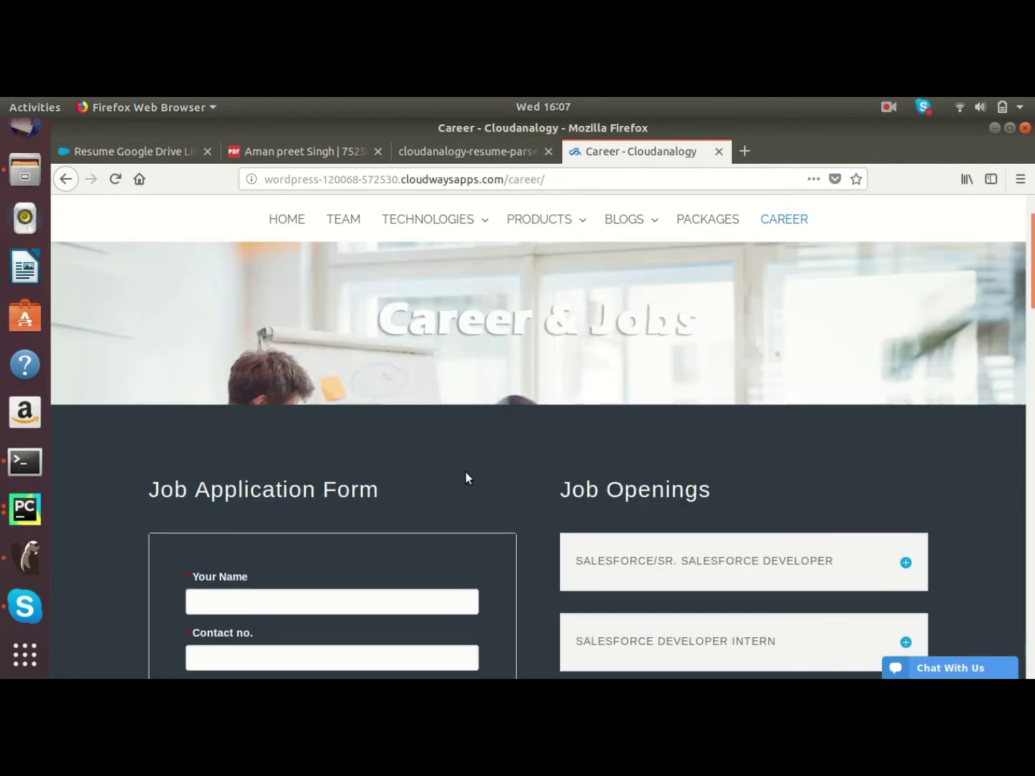
scroll(442, 472, up, 1)
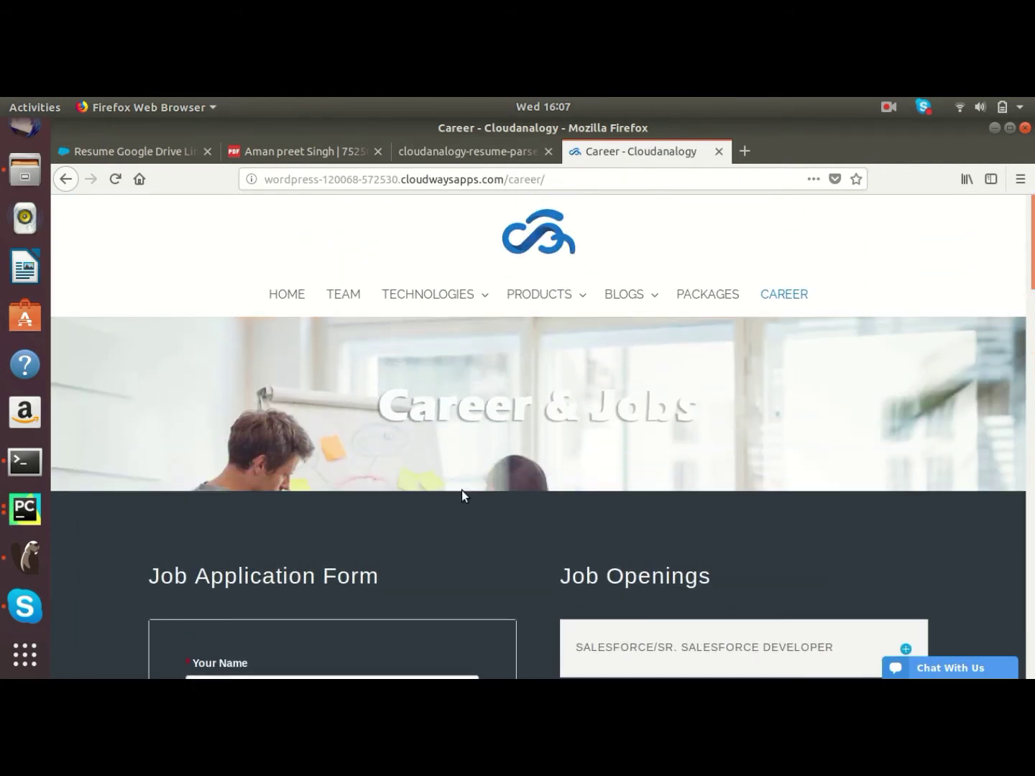